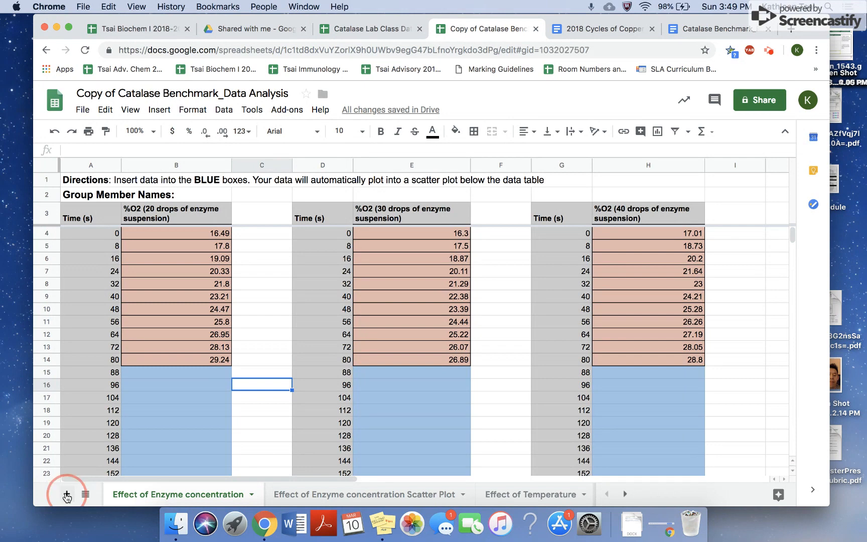
Step: Rename the newly added sheet to "Effect of Enzyme Concentration Scatter Plot_2"
right_click(284, 494)
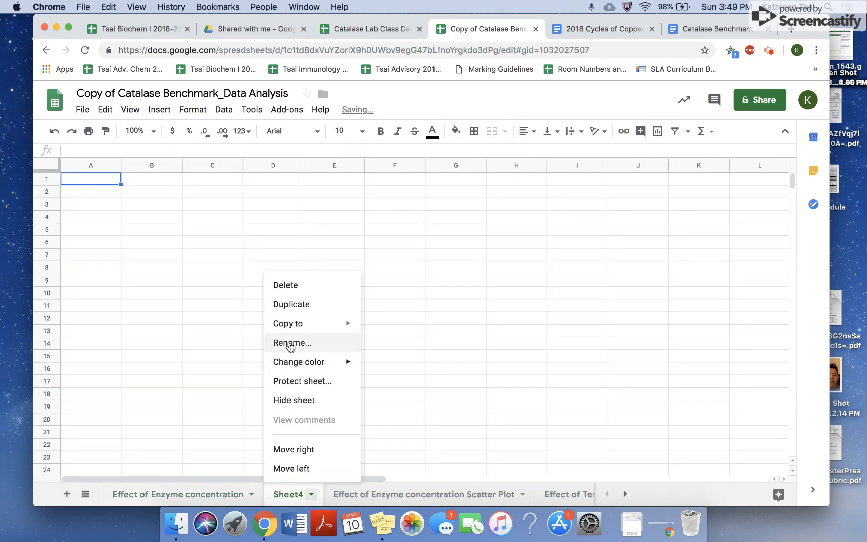
left_click(289, 340)
type("Effect of E")
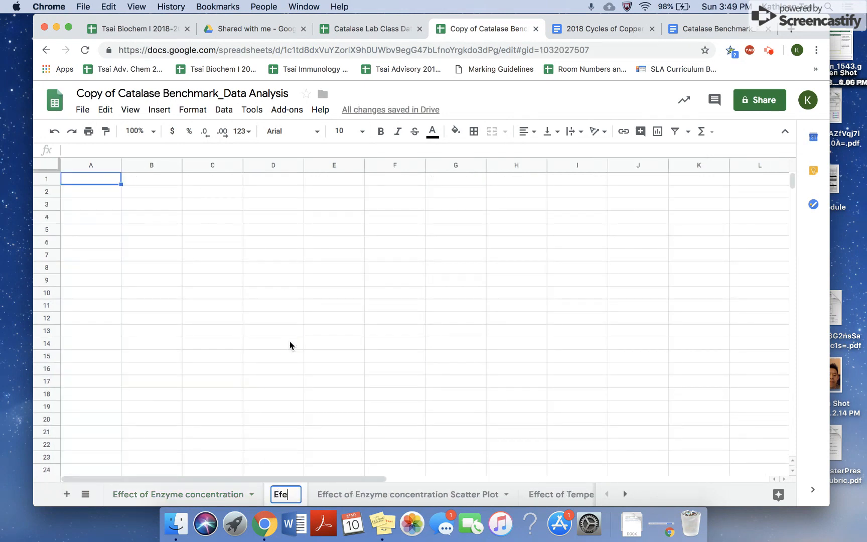
type("nzyme Concentration ")
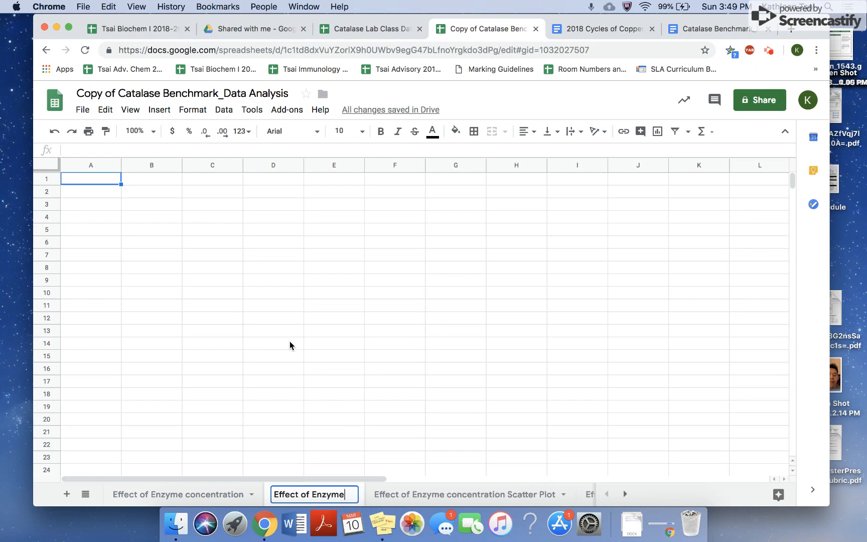
type("Scatter Plot")
key("BackSpace")
key("BackSpace")
key("BackSpace")
key("BackSpace")
key("BackSpace")
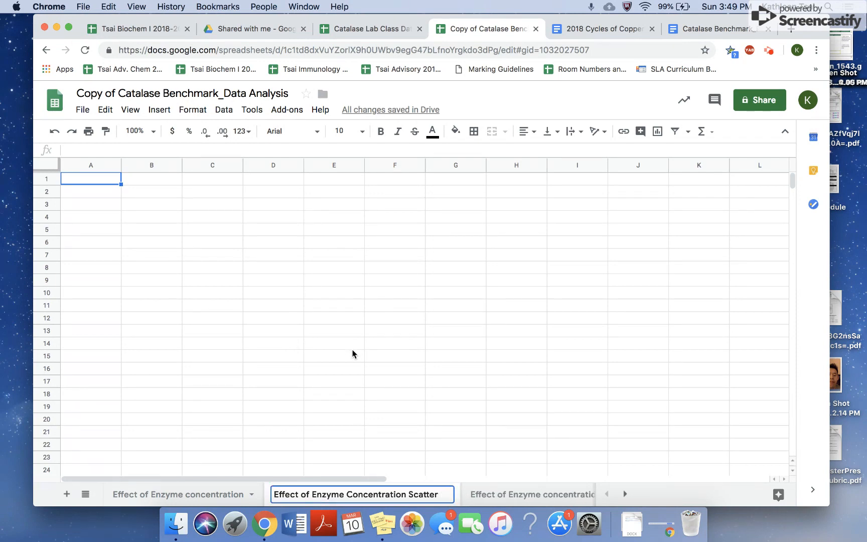
type("Plot")
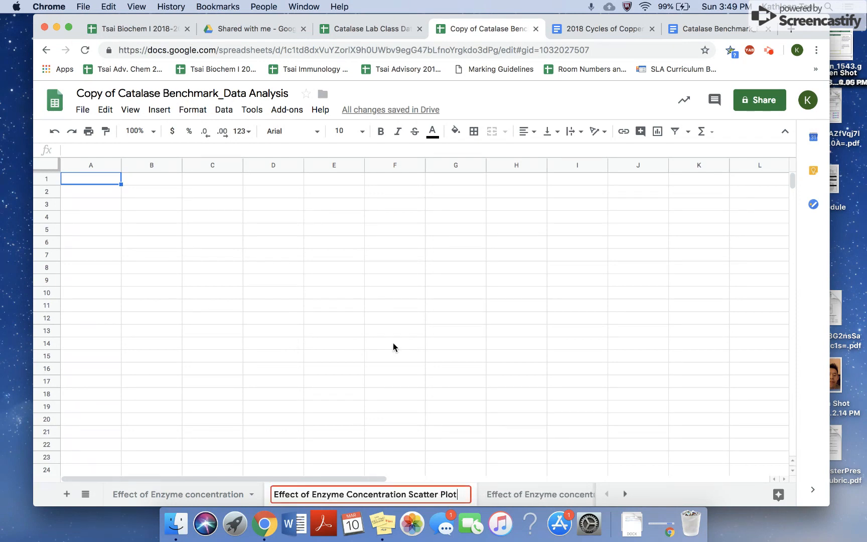
type("_2")
left_click(421, 382)
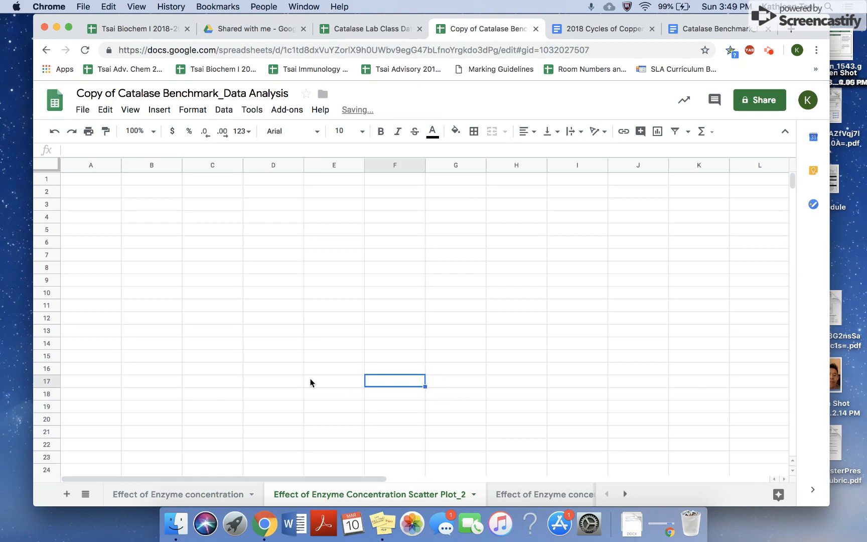
left_click(273, 371)
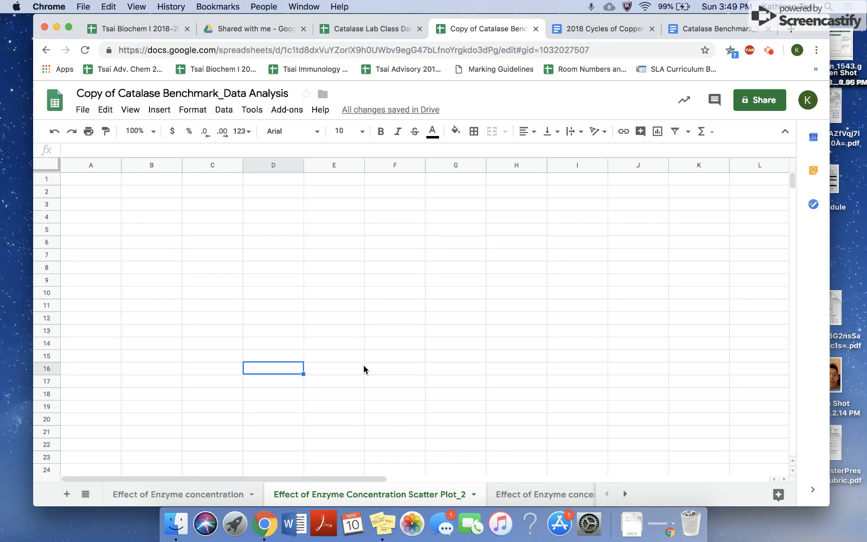
Step: Copy the time and 20-drop %O2 columns (A3:B14) from the Effect of Enzyme concentration sheet into the new sheet starting at A1
left_click(188, 491)
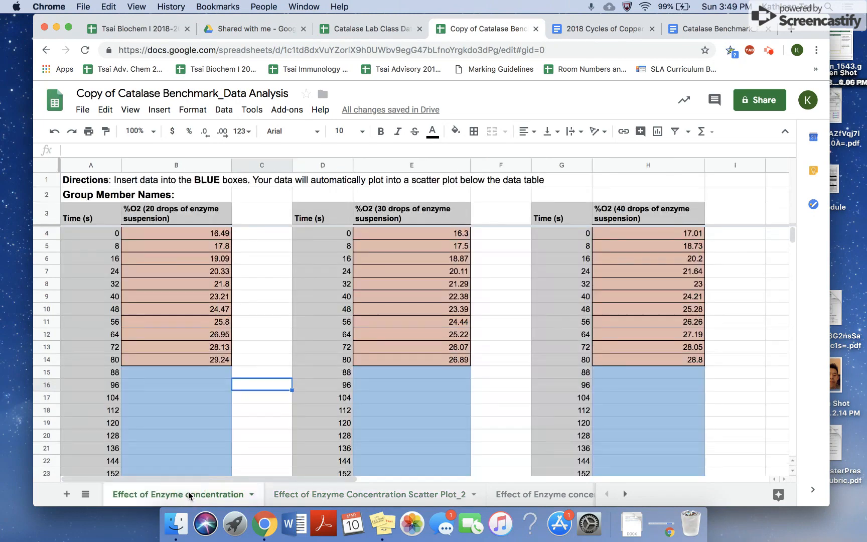
left_click(275, 350)
left_click_drag(100, 219, 199, 364)
key("cmd+c")
left_click(329, 495)
left_click(104, 179)
key("super+v")
left_click(206, 355)
left_click(246, 379)
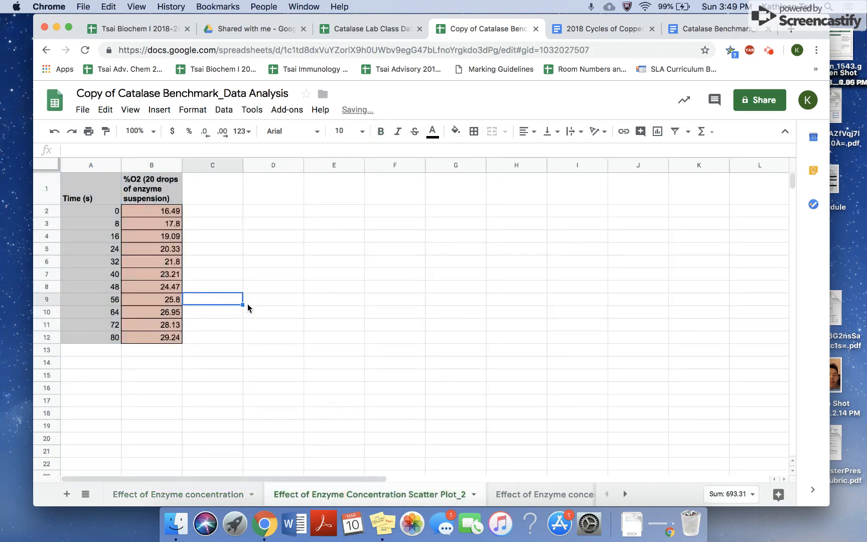
Step: Copy the 30-drop %O2 column (E3:E14) from the Effect of Enzyme concentration sheet into the new sheet starting at C1
left_click(224, 490)
left_click_drag(396, 224, 428, 358)
key("cmd+c")
left_click(351, 496)
left_click(225, 187)
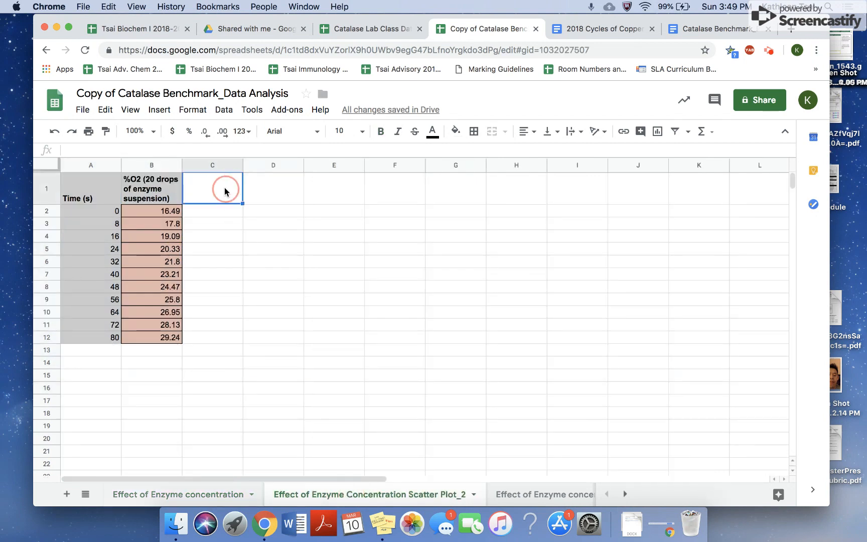
key("super+v")
left_click(219, 388)
Step: Copy the 40-drop %O2 column (H3:H14) from the Effect of Enzyme concentration sheet into the new sheet starting at D1
left_click(221, 492)
left_click_drag(648, 214, 652, 357)
key("super+c")
left_click(323, 489)
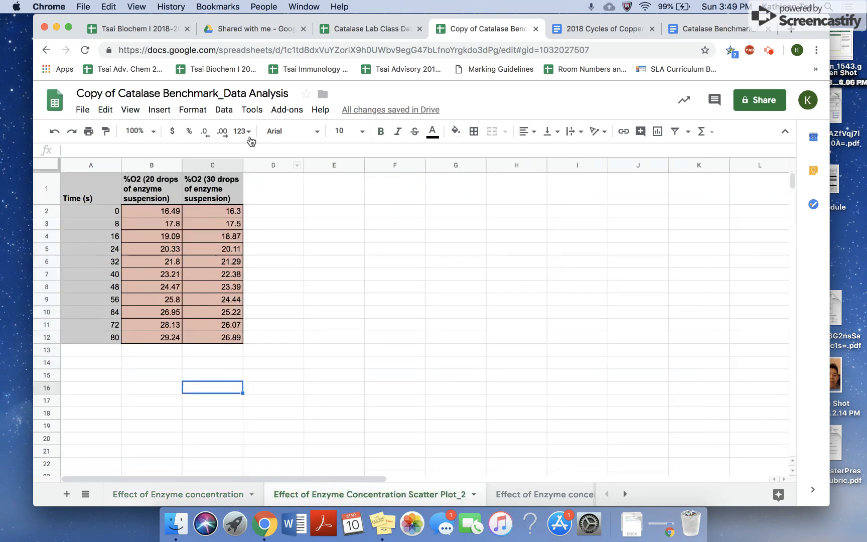
left_click(275, 183)
key("super+v")
left_click(217, 374)
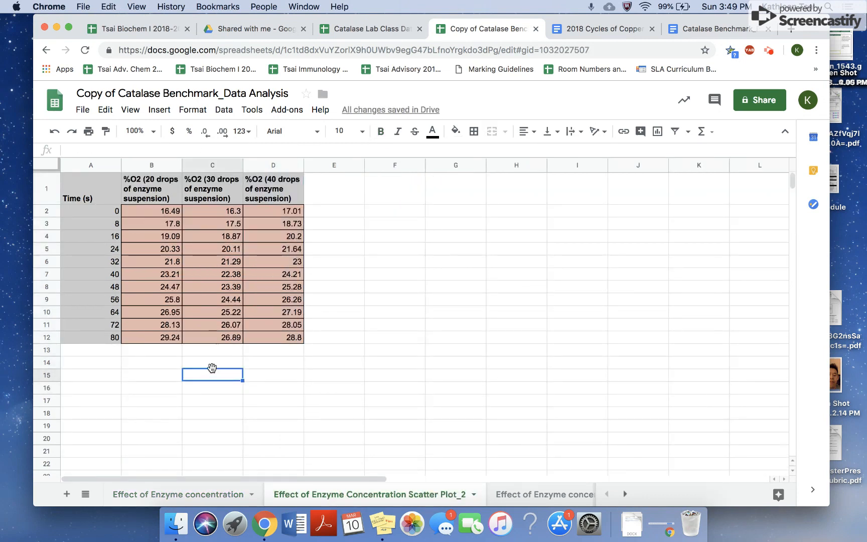
left_click(175, 387)
Step: Insert a chart from the combined data table in A1:D12
left_click_drag(101, 198, 293, 337)
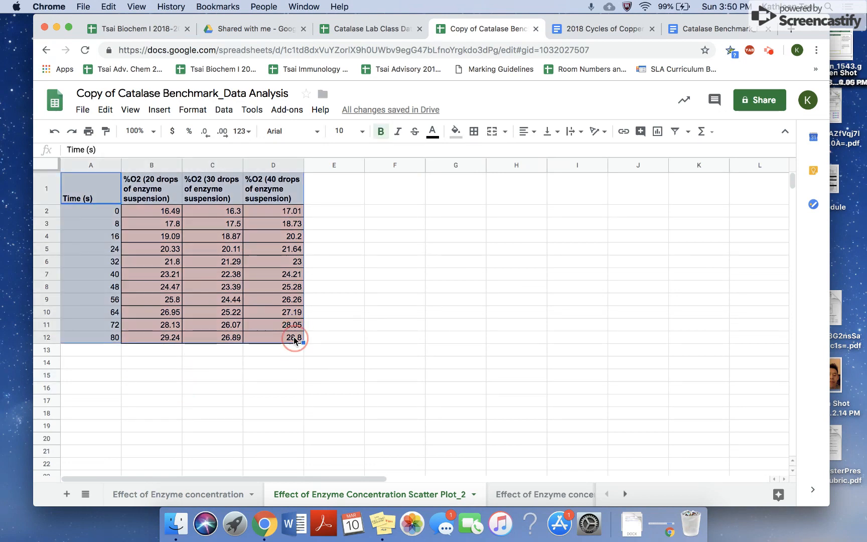
left_click(159, 112)
left_click(194, 282)
left_click_drag(477, 206, 515, 223)
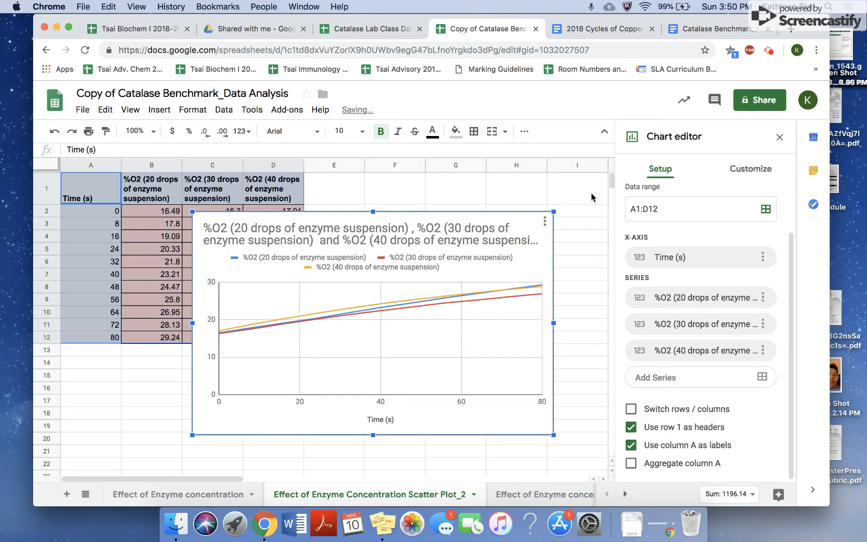
Step: Change the chart type to Scatter chart
left_click(659, 173)
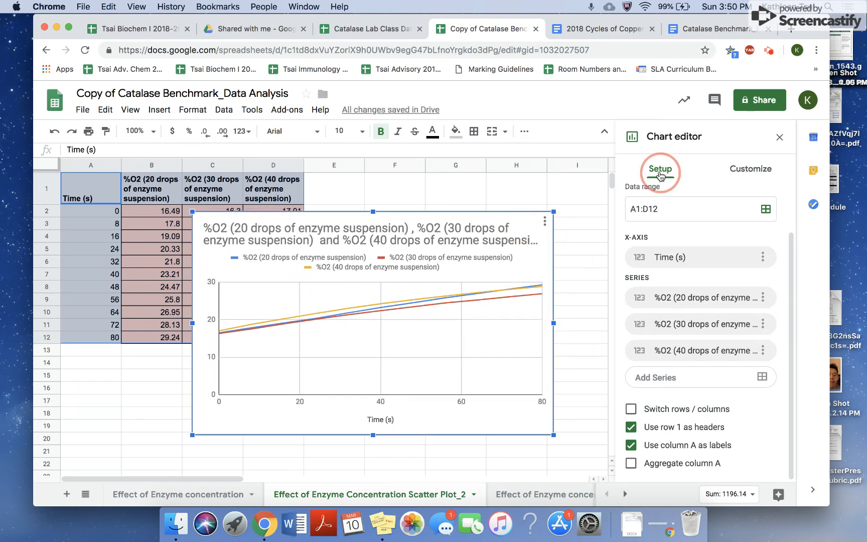
scroll(664, 228, "up", 2)
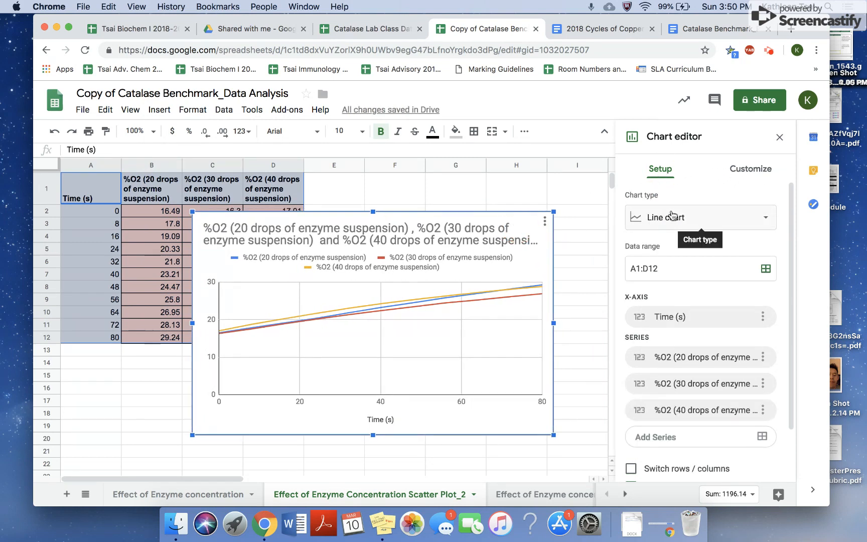
left_click(673, 217)
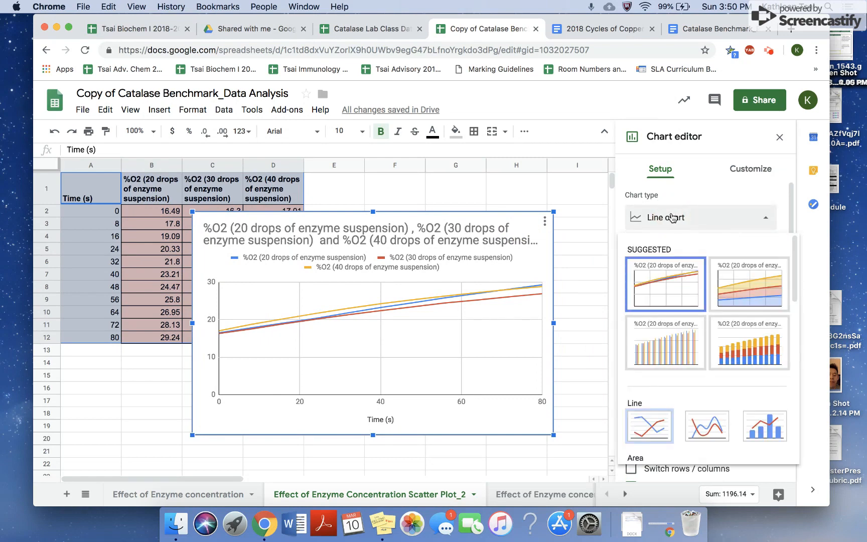
scroll(668, 351, "down", 10)
left_click(660, 385)
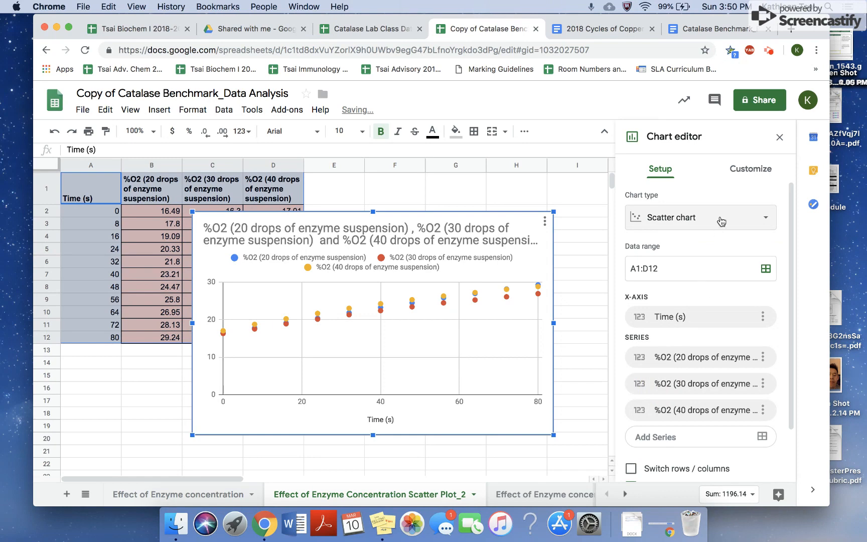
Step: Replace the chart title with "Effect of Enzyme Concentration on Catalase Activity"
left_click(746, 171)
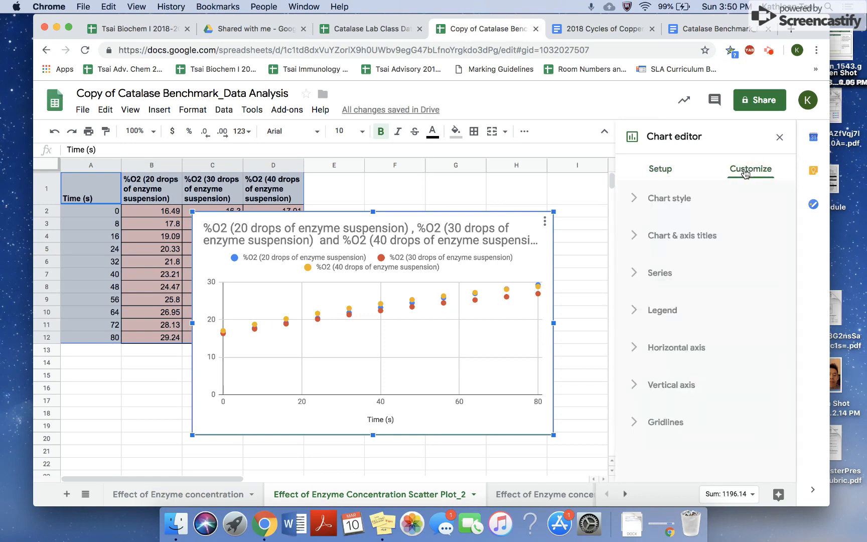
left_click(694, 242)
left_click(670, 324)
key("BackSpace")
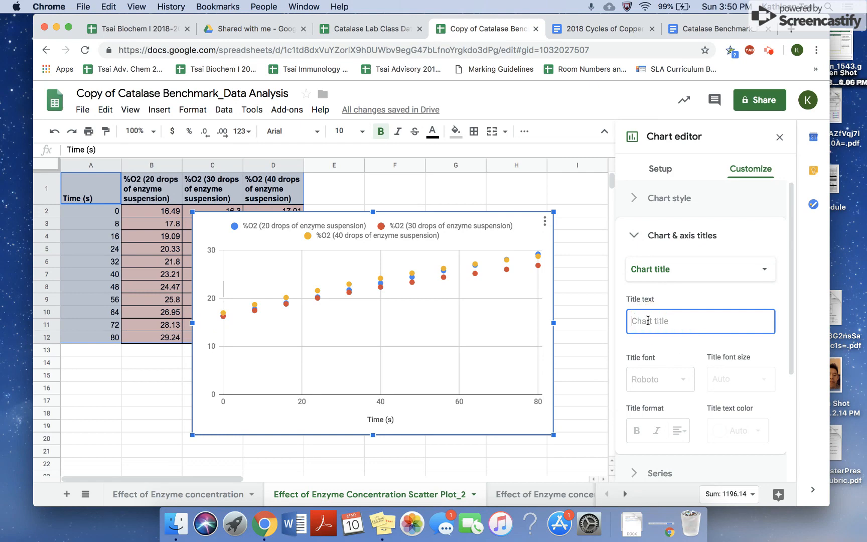
type("Effect of Enzyme Concne")
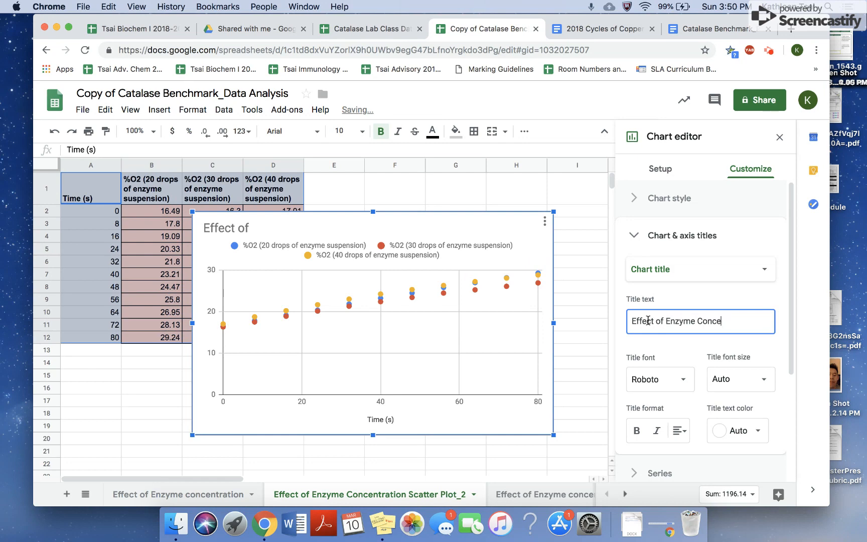
type("entration on Catalase Activity")
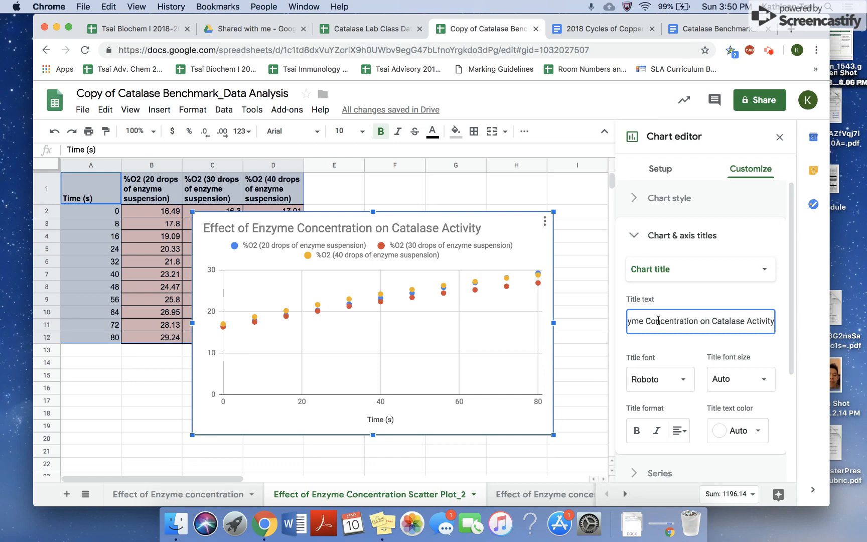
Step: Check the horizontal axis title and set the vertical axis title to "% O2"
left_click(652, 270)
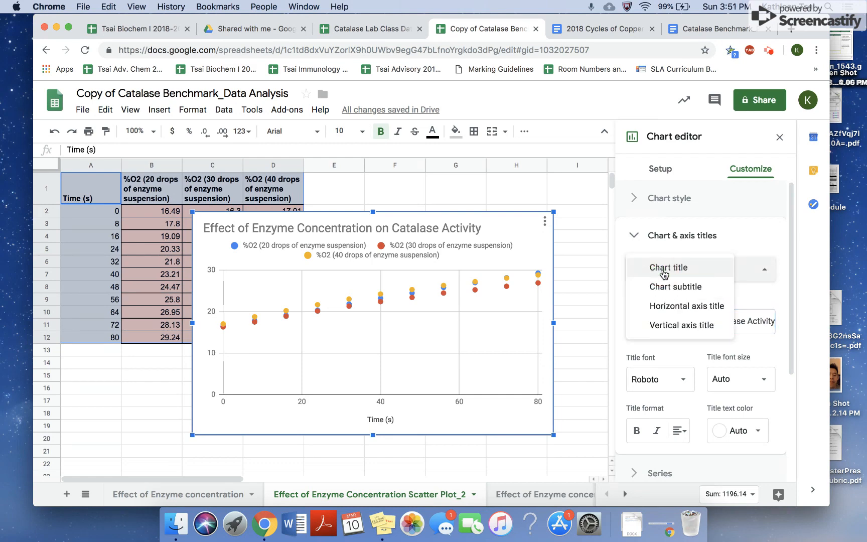
left_click(683, 304)
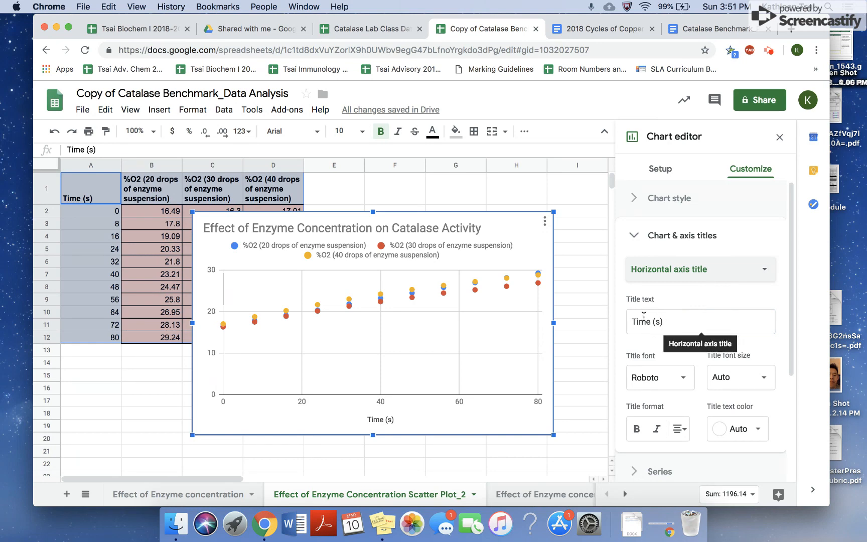
left_click(681, 275)
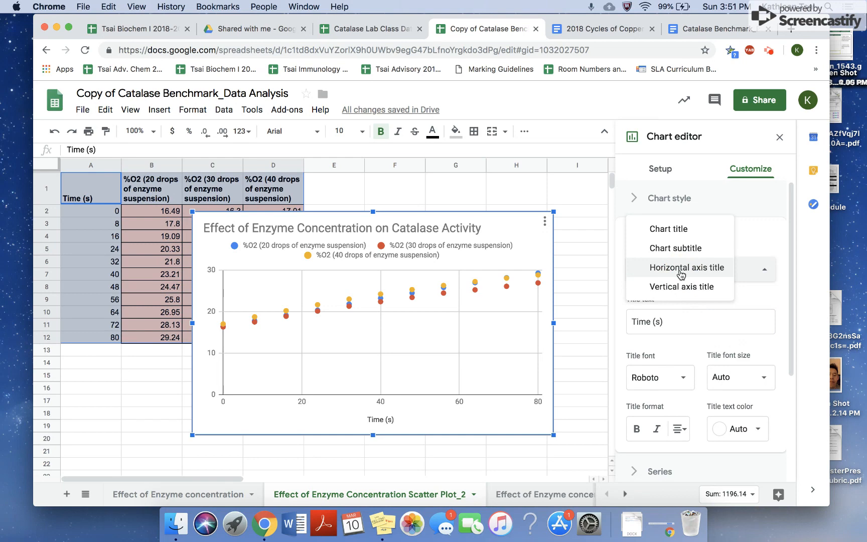
left_click(697, 290)
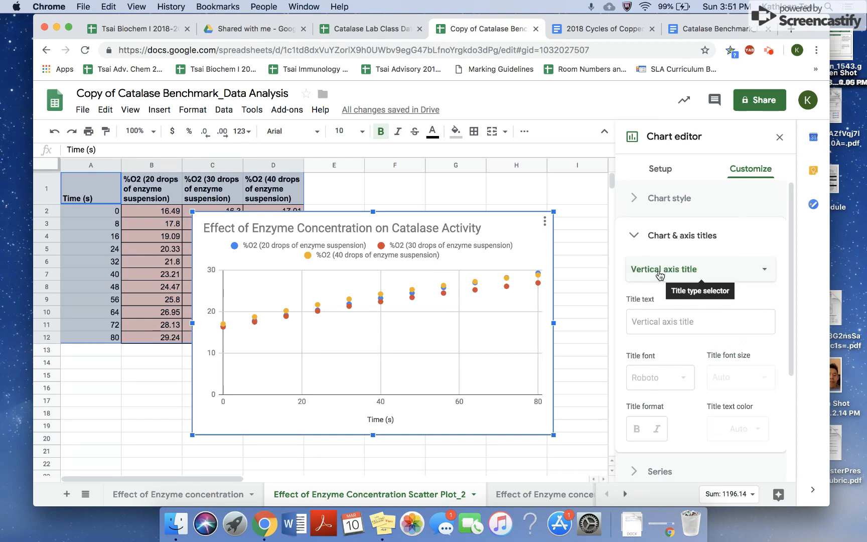
left_click(657, 314)
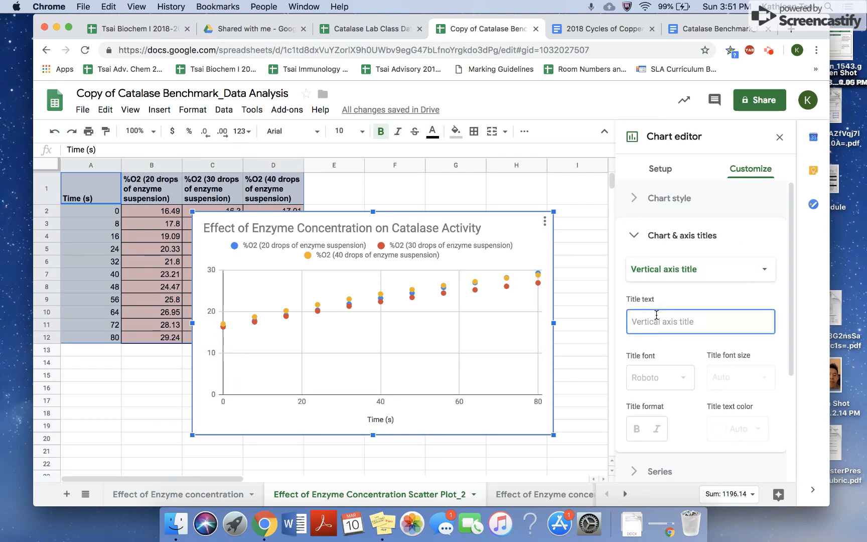
type("% O")
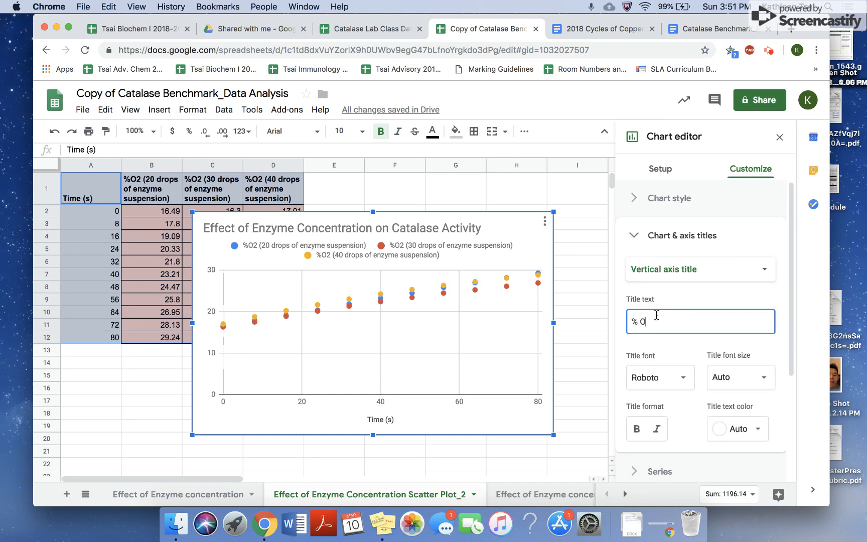
type("2")
left_click(621, 335)
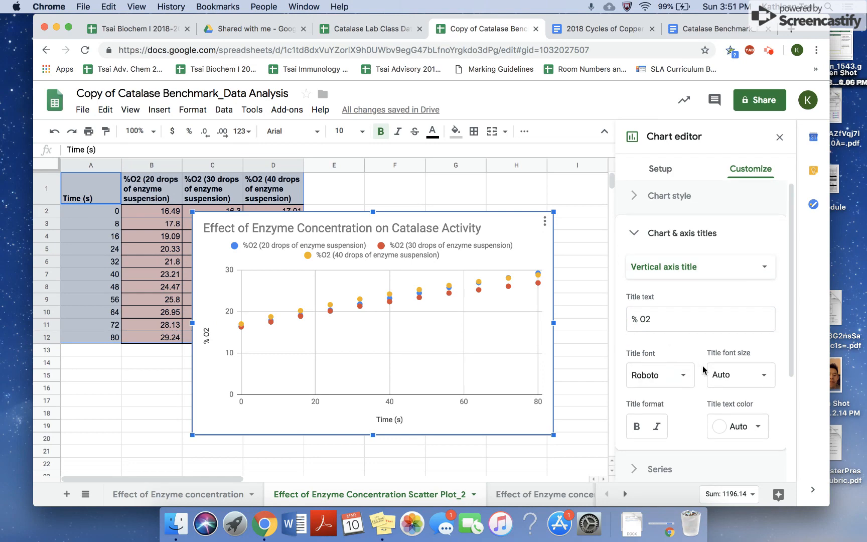
Step: Set the point shape to X mark for all series of the scatter chart
scroll(695, 366, "down", 3)
left_click(673, 320)
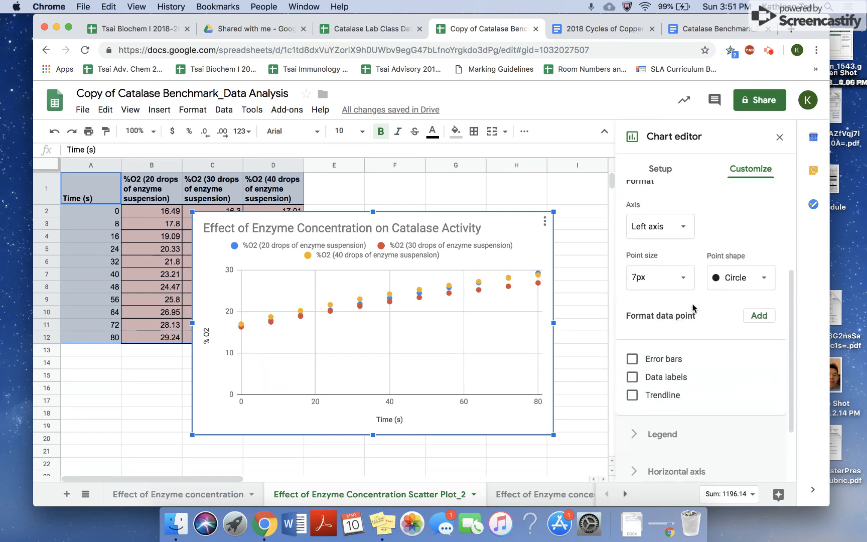
scroll(693, 301, "up", 1)
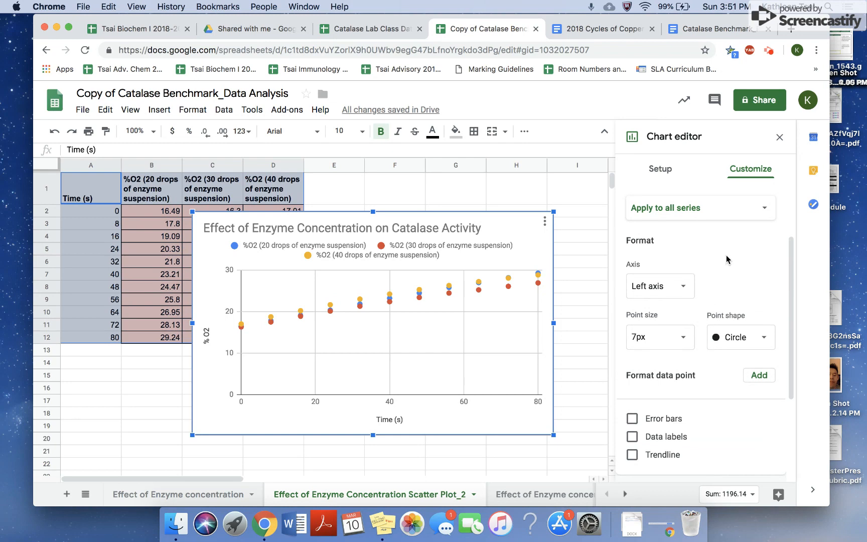
scroll(727, 259, "up", 1)
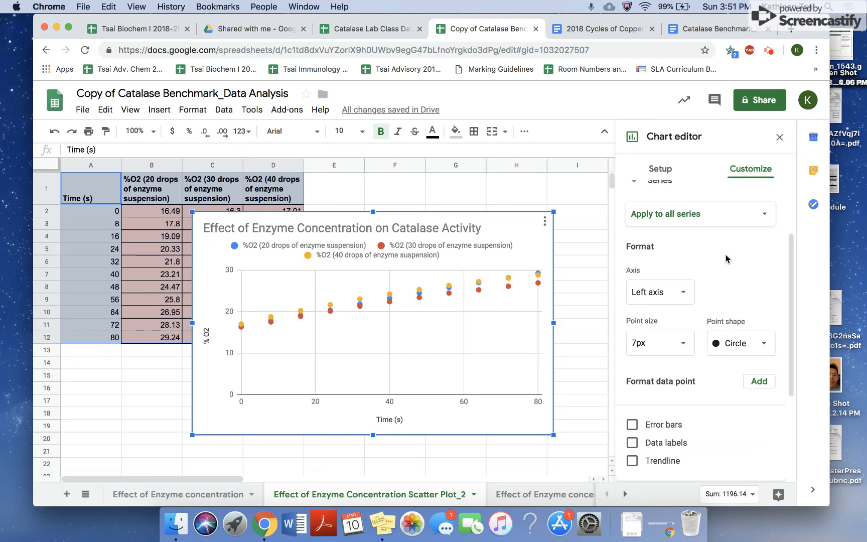
left_click(731, 345)
left_click(739, 423)
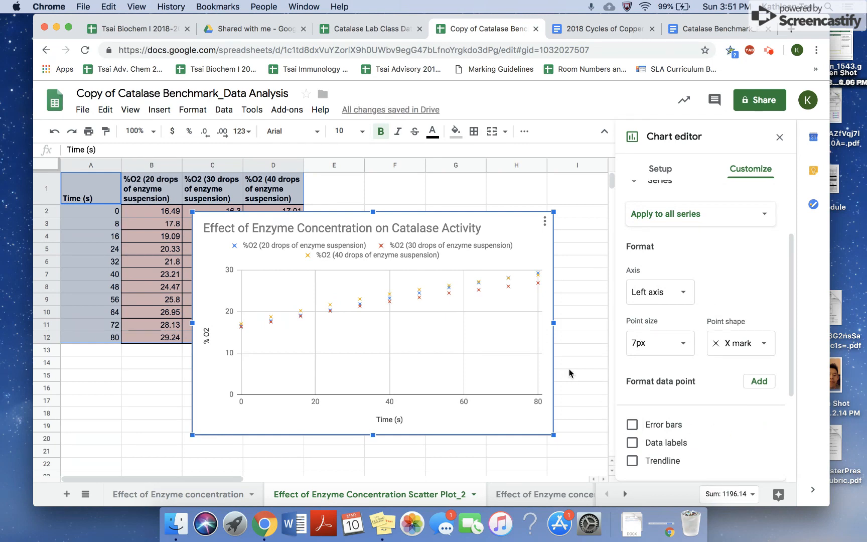
Step: Move the scatter chart beside the data table so it starts at column E and no longer covers the data, and deselect it
left_click(573, 351)
left_click(545, 221)
left_click_drag(550, 223, 664, 194)
left_click(695, 236)
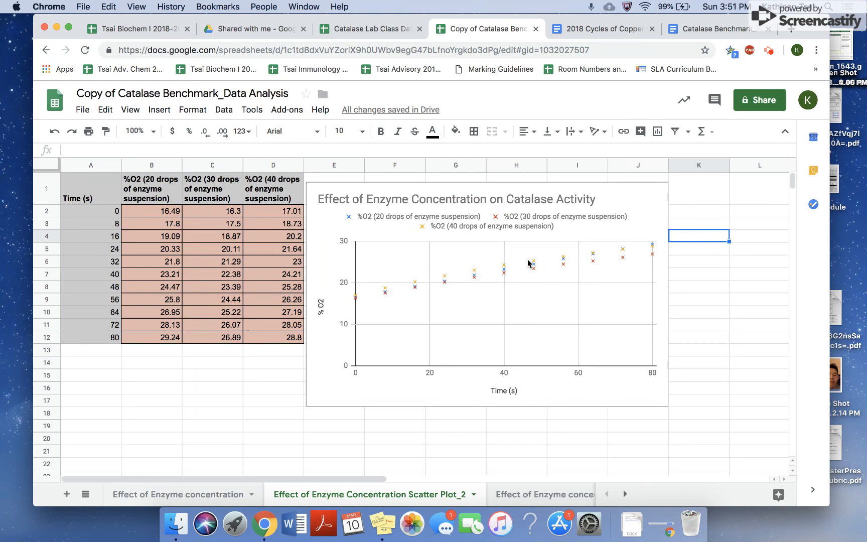
left_click(696, 300)
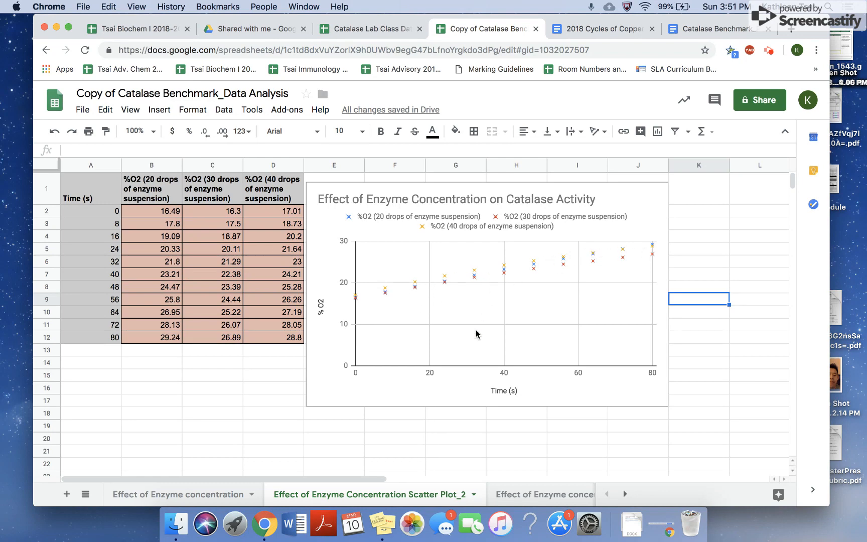
Step: Add a linear trendline to all series of the scatter chart
left_click(653, 214)
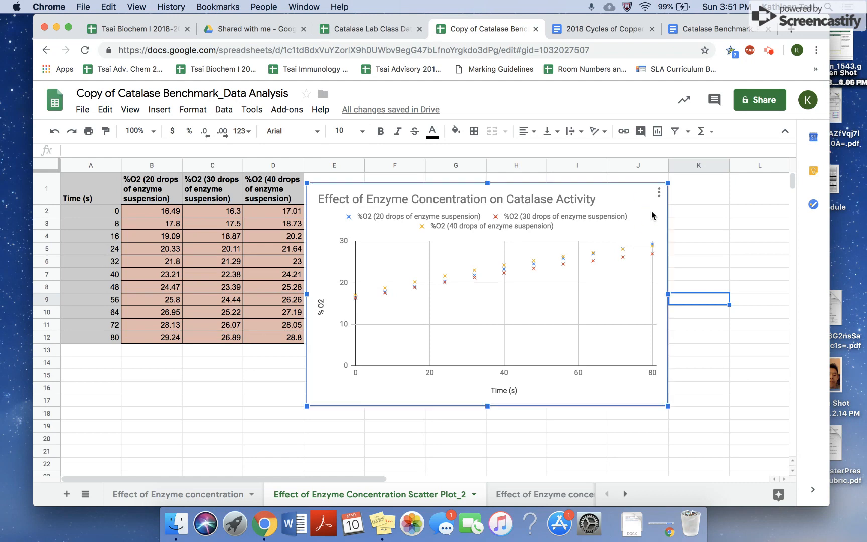
left_click_drag(651, 217, 653, 215)
double_click(646, 219)
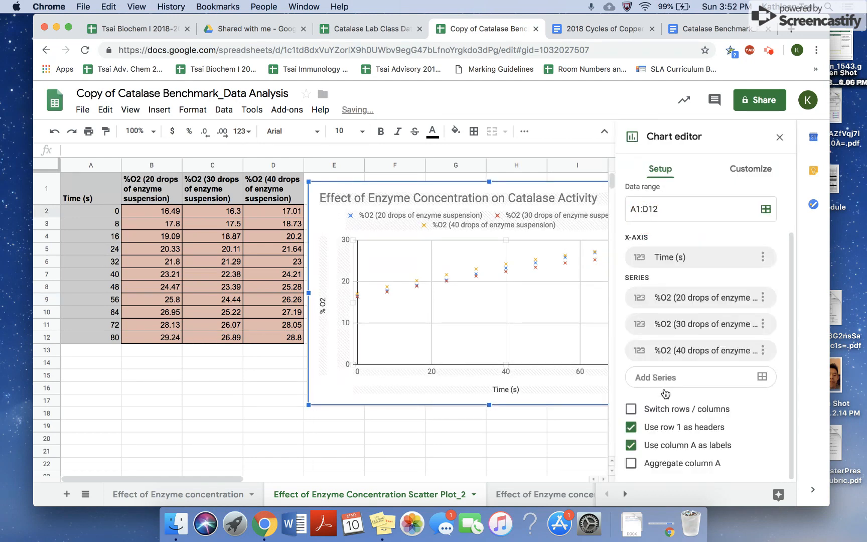
left_click(745, 170)
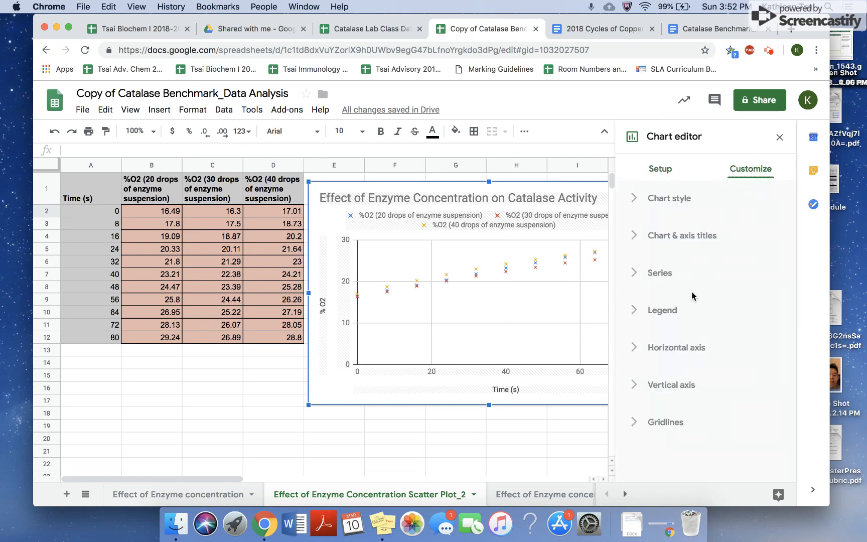
left_click(669, 307)
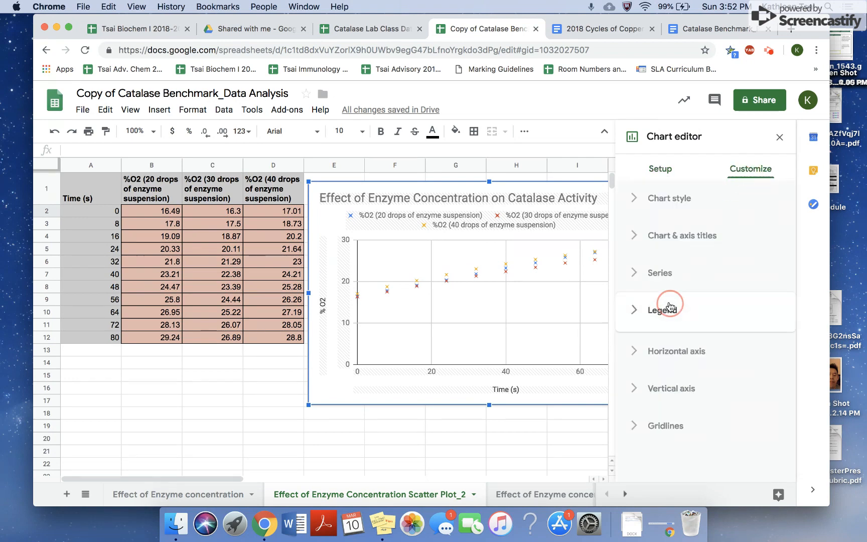
scroll(669, 306, "down", 3)
scroll(665, 271, "up", 2)
left_click(663, 249)
scroll(696, 297, "down", 3)
scroll(697, 304, "up", 2)
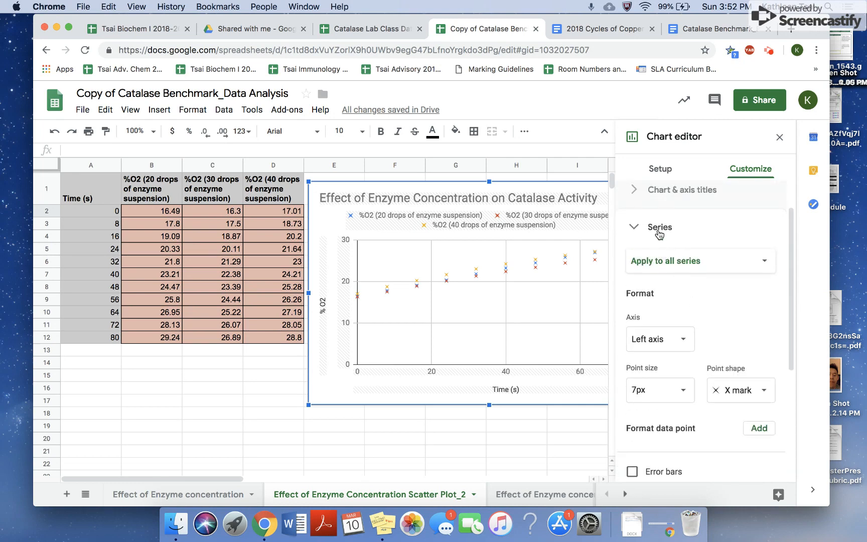
scroll(660, 281, "down", 5)
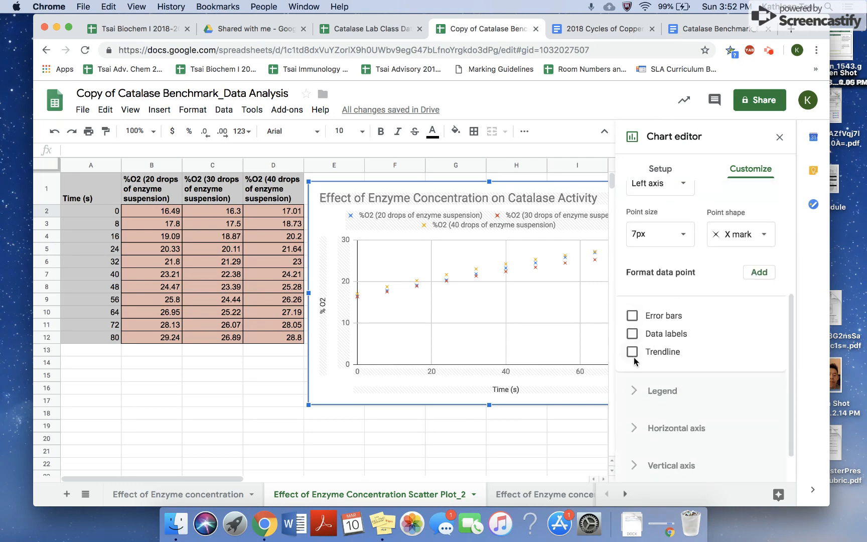
left_click(632, 352)
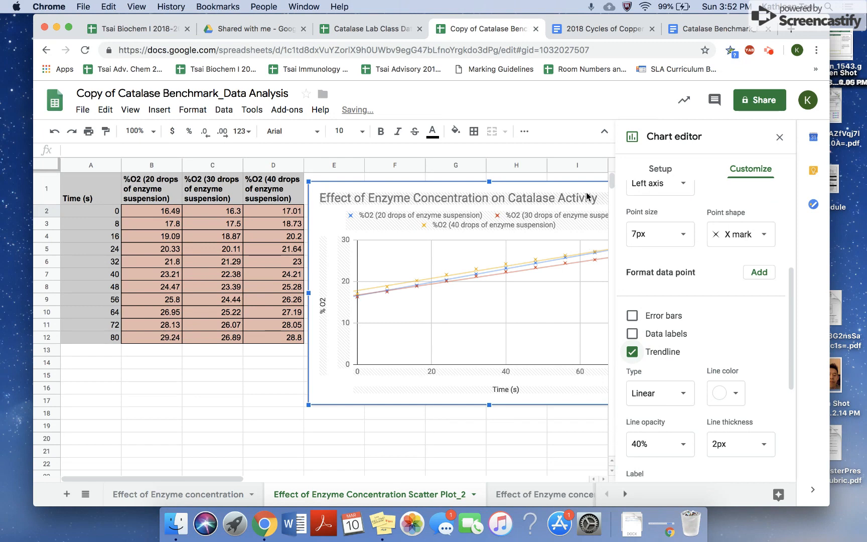
Step: Move the scatter chart to start at column C so the whole plot shows beside the chart editor
scroll(670, 396, "down", 3)
scroll(662, 401, "up", 1)
left_click_drag(597, 190, 468, 200)
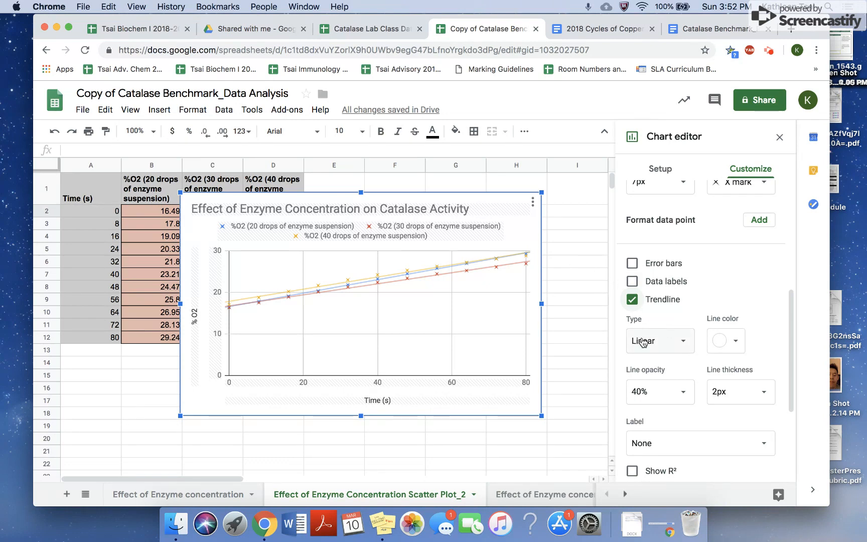
Step: Label the trendlines of all series with their equations and close the chart editor
scroll(673, 363, "down", 3)
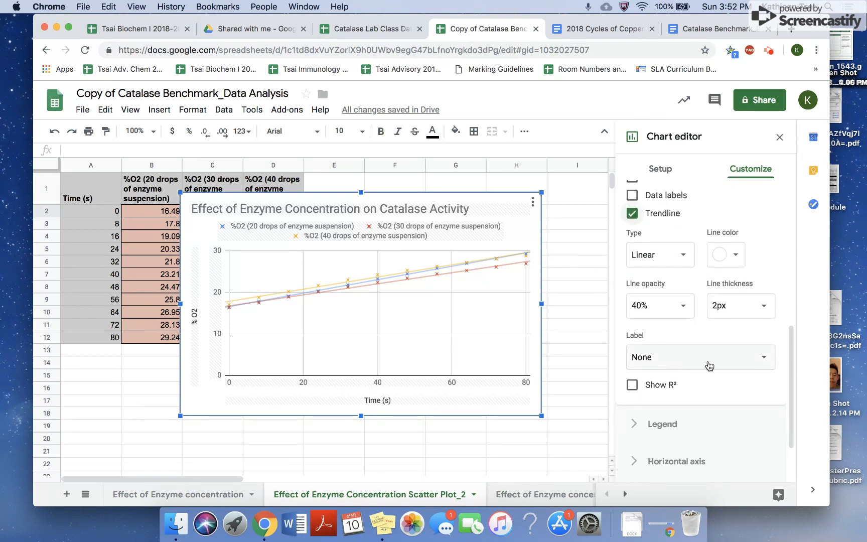
left_click(655, 357)
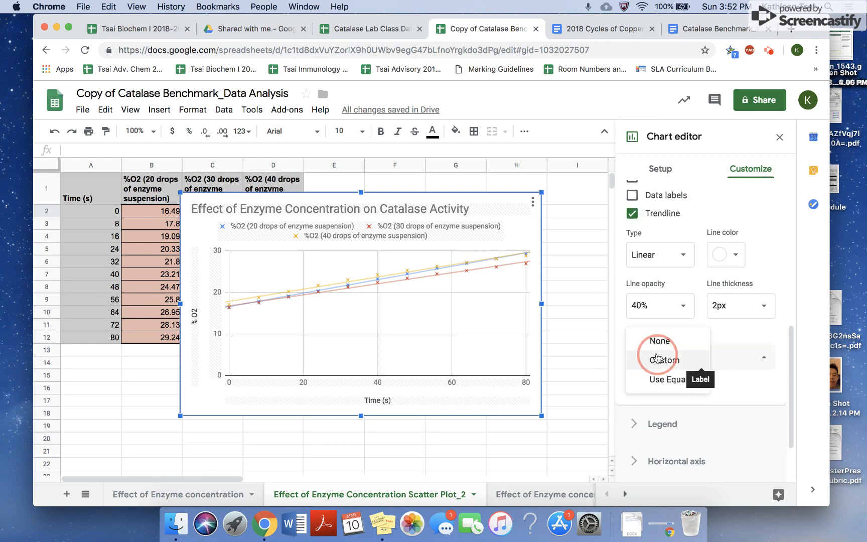
left_click(672, 380)
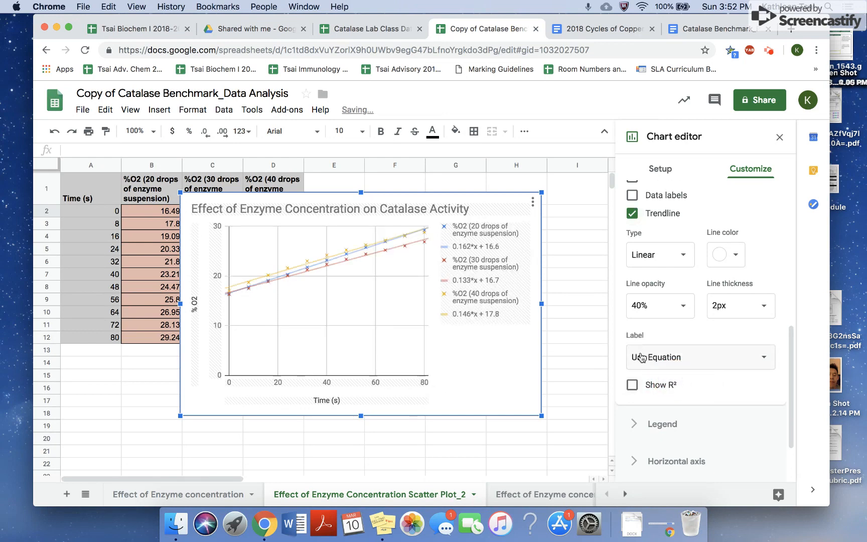
left_click(780, 137)
Step: Widen the scatter chart so its right edge reaches into column L, and deselect it
left_click(534, 310)
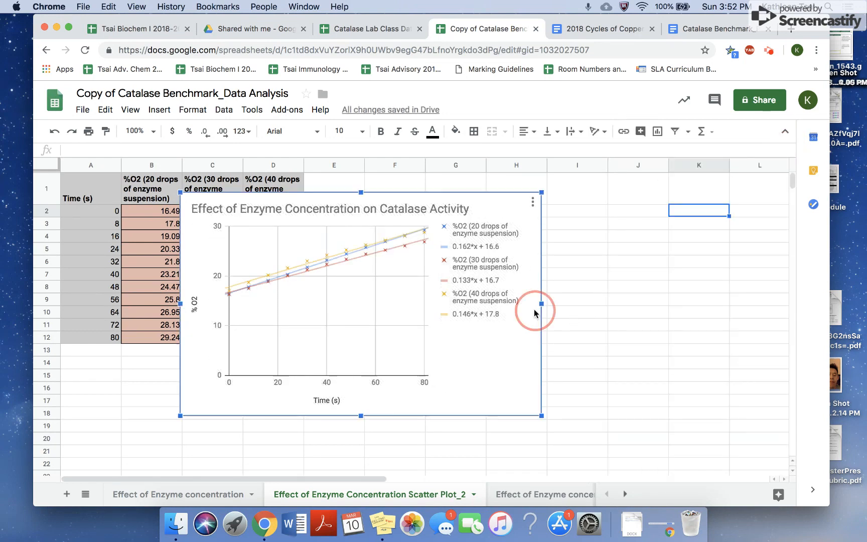
left_click_drag(542, 304, 765, 283)
left_click(687, 447)
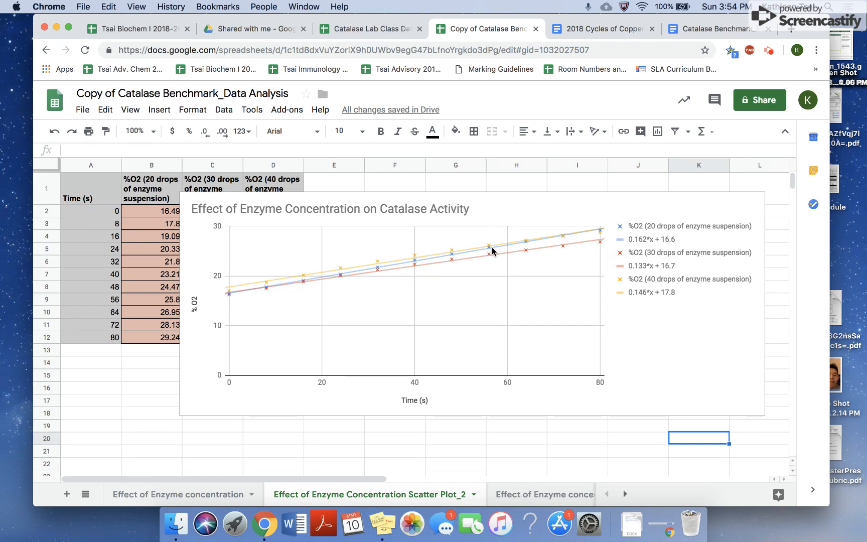
left_click(555, 443)
left_click(514, 443)
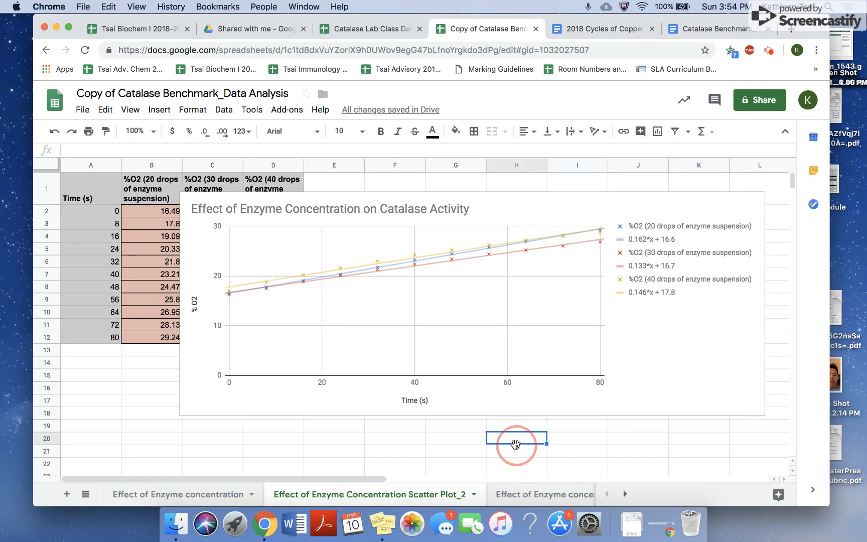